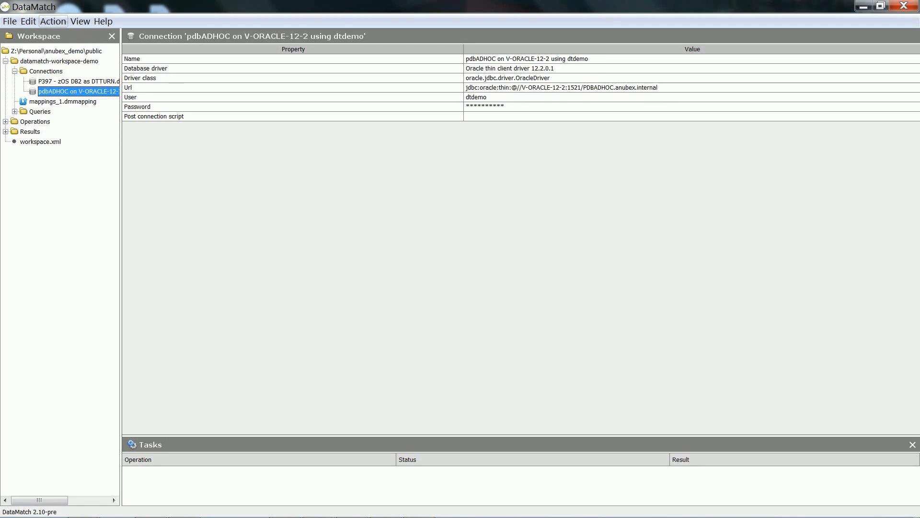
- Start generating 2-way comparison operations and choose the P397 - zOS DB2 as DTTURN connection as the reference
click(53, 21)
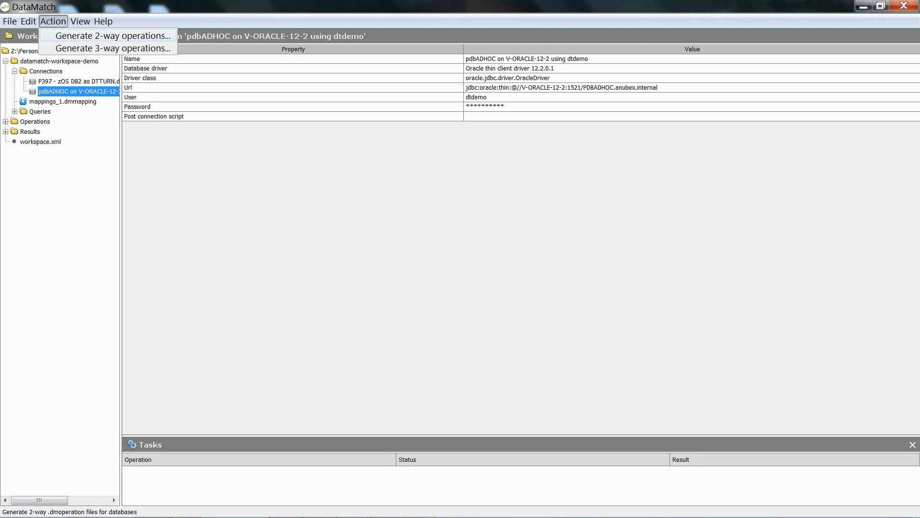
click(113, 36)
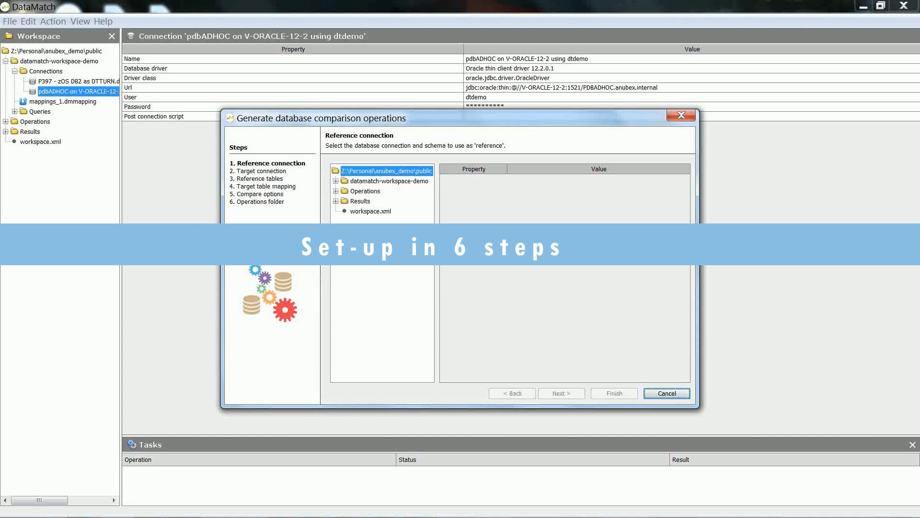
click(336, 181)
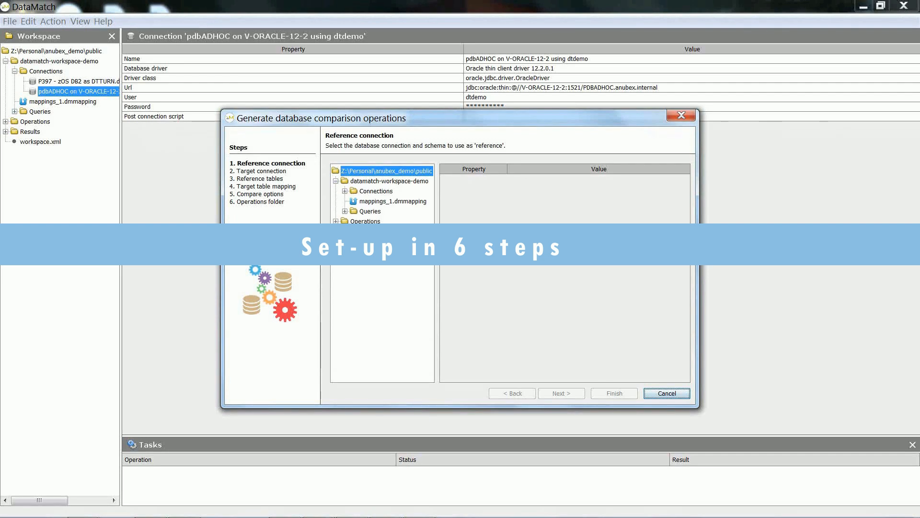
click(345, 192)
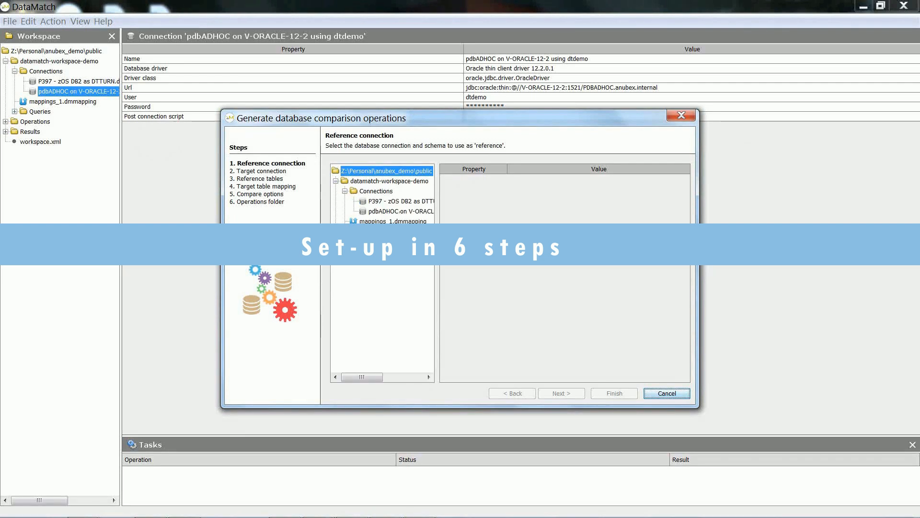
click(400, 201)
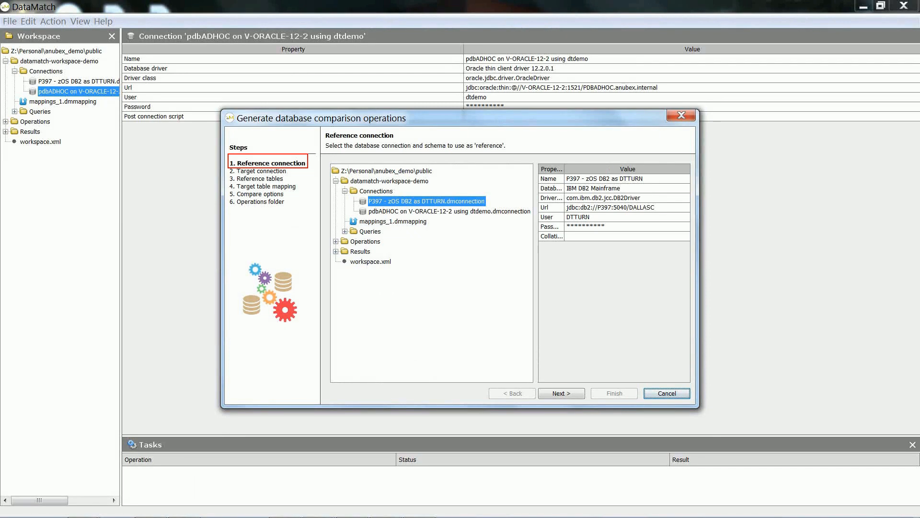
click(561, 393)
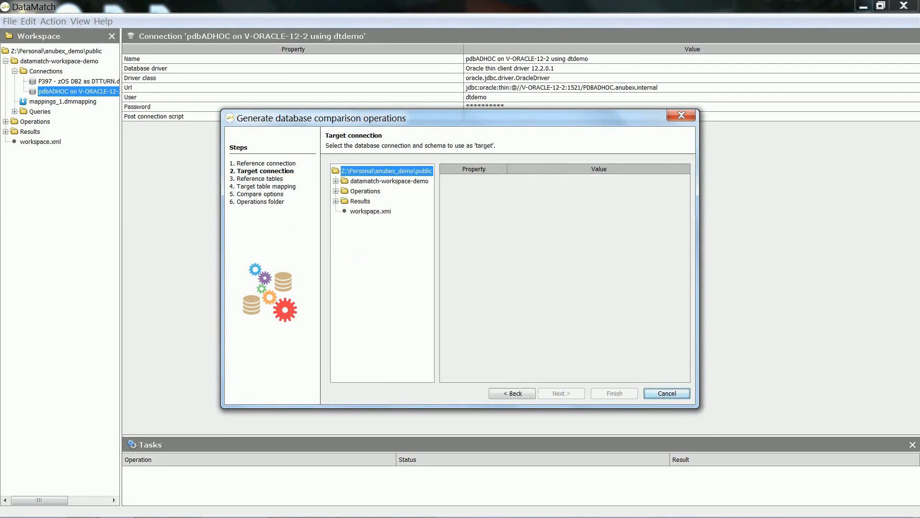
- Choose the pdbADHOC on V-ORACLE-12-2 using dtdemo connection as the target connection
click(336, 181)
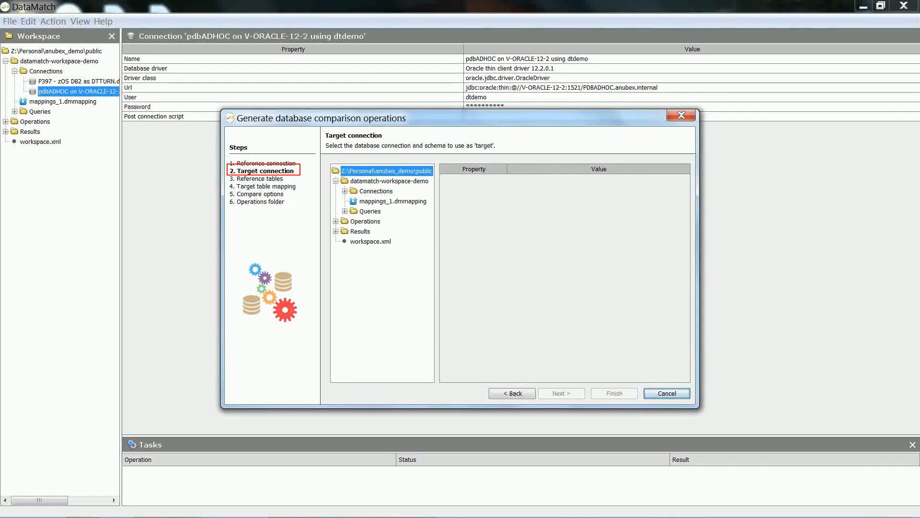
click(344, 190)
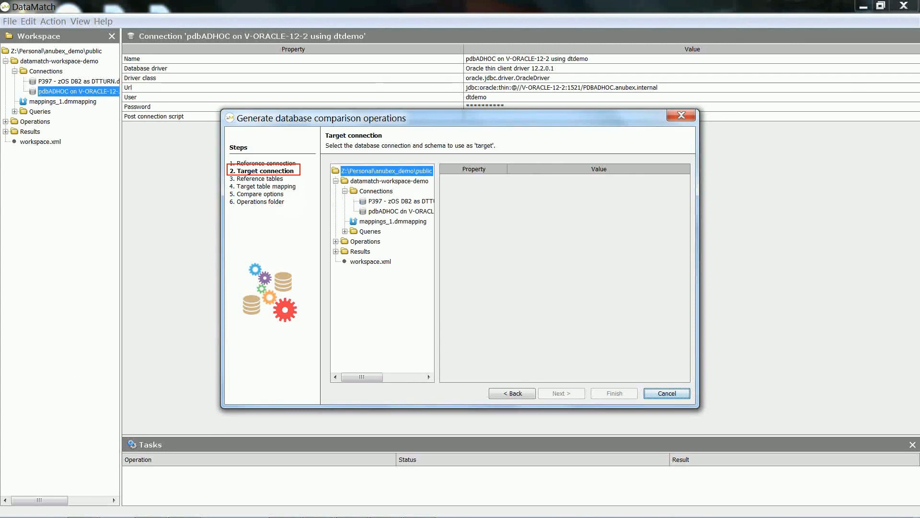
click(401, 211)
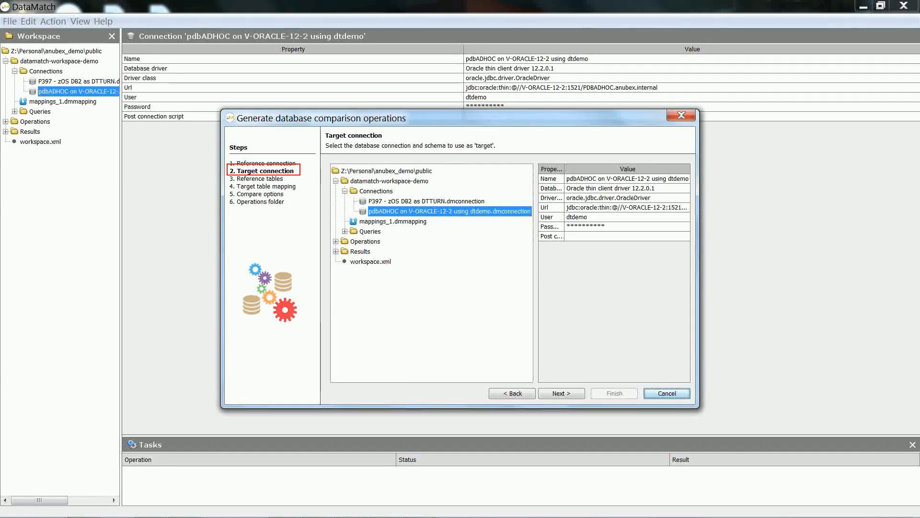
click(562, 393)
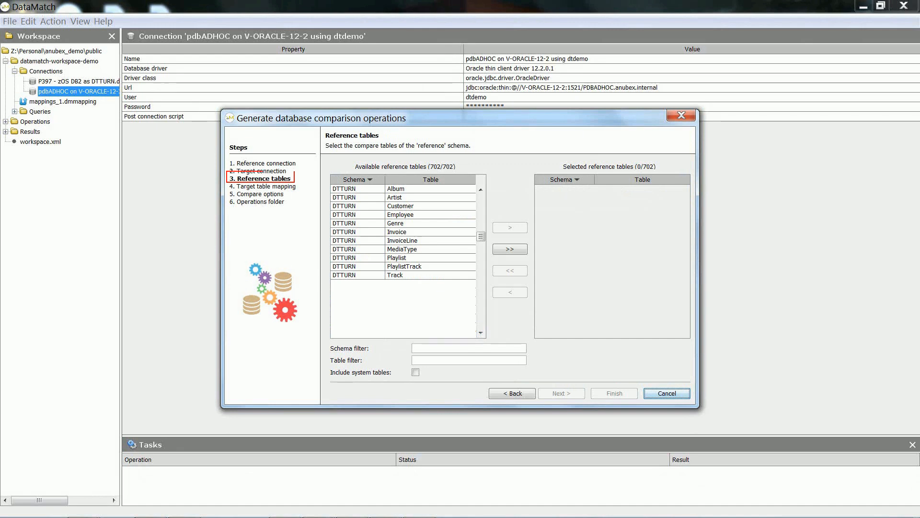
- Select the Artist and Customer tables of the DTTURN schema as reference tables
click(403, 198)
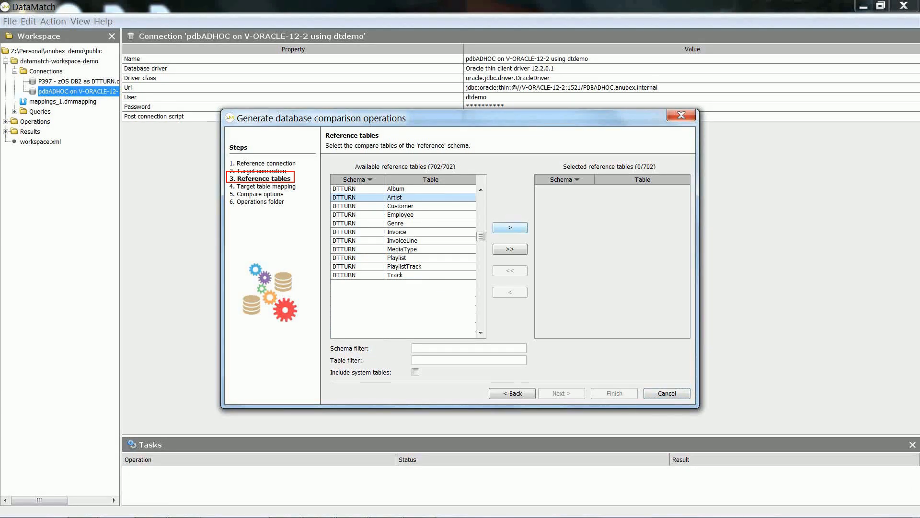
click(510, 227)
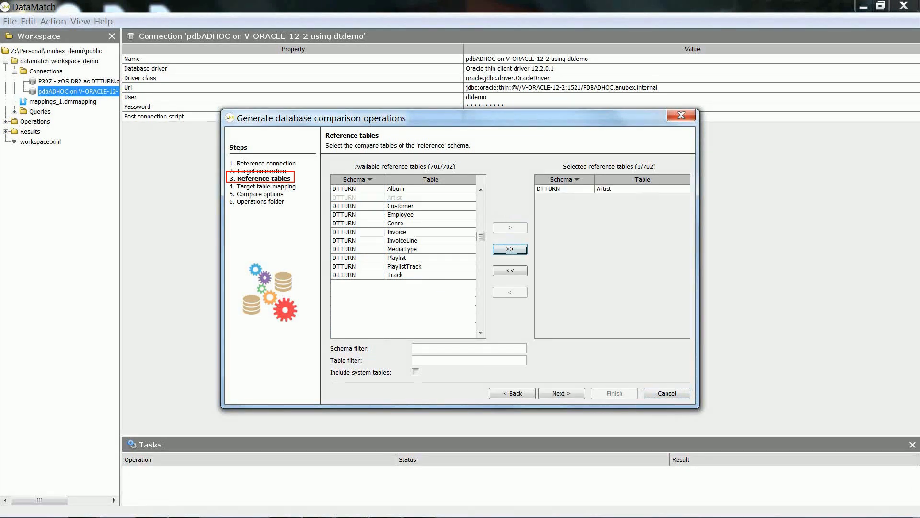
click(510, 227)
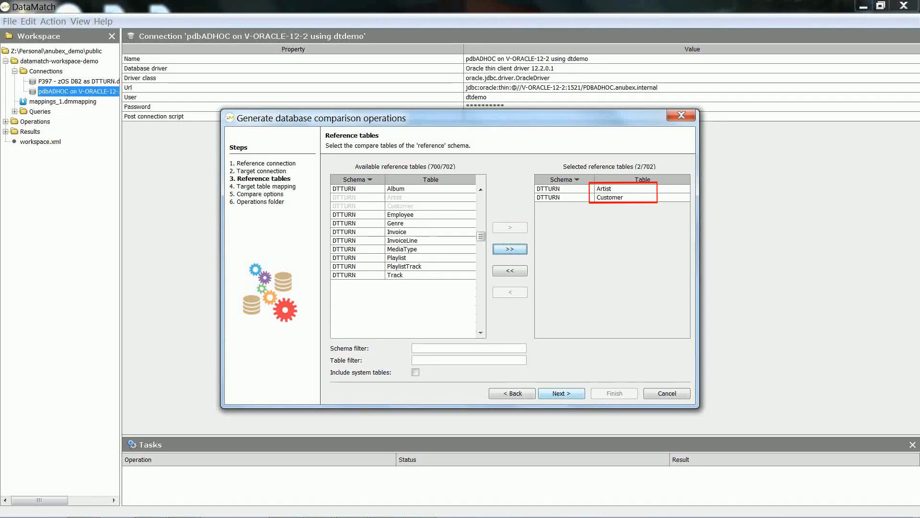
click(561, 393)
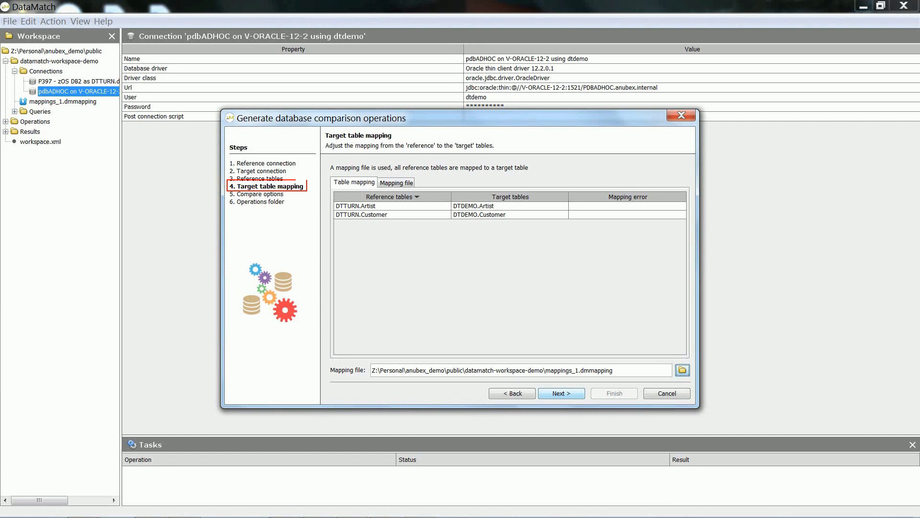
- Keep the default table mapping, compare options and Operations\Generated folder, and finish generating the operations
click(561, 393)
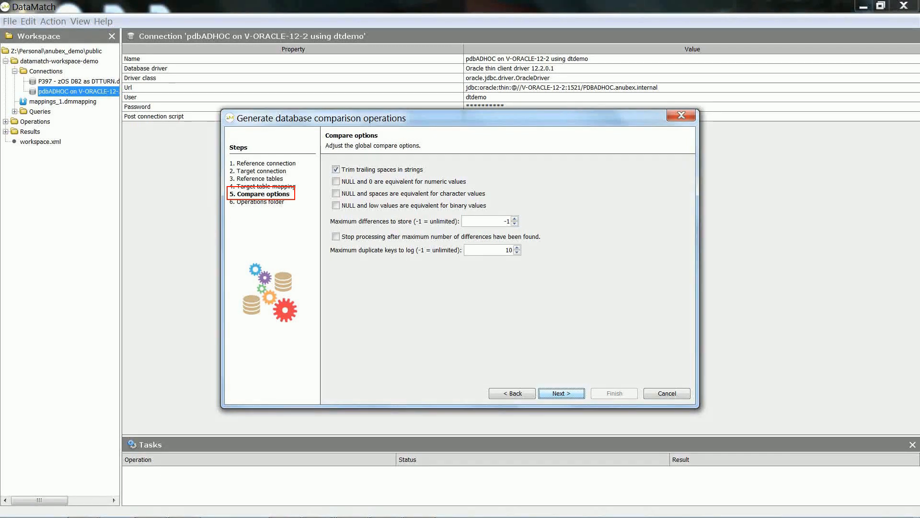
key(Return)
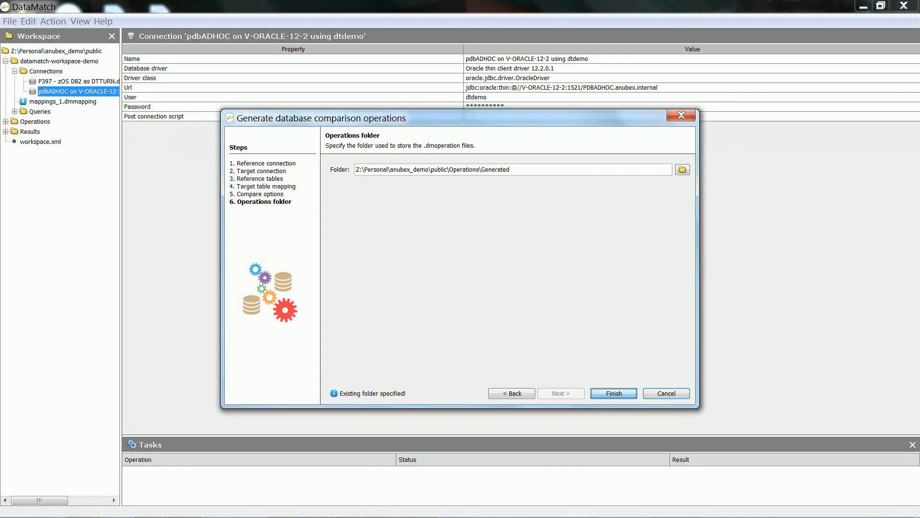
key(Return)
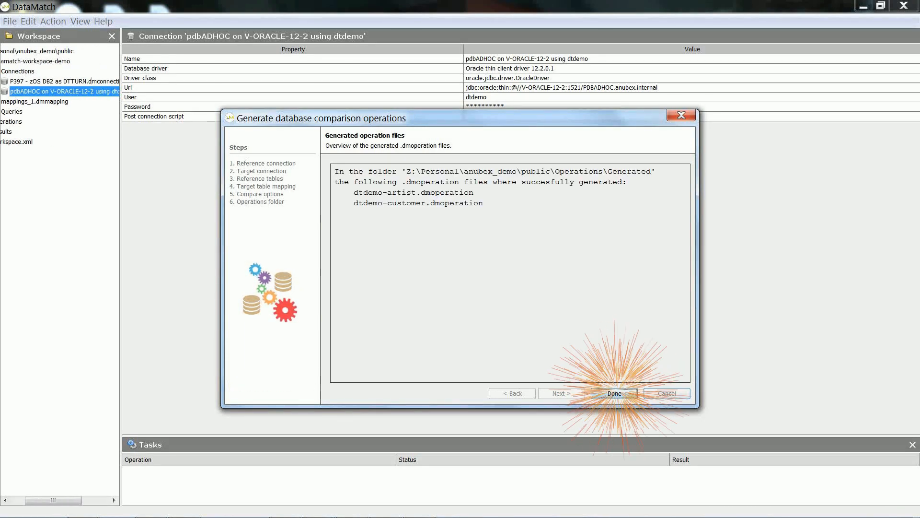
click(615, 391)
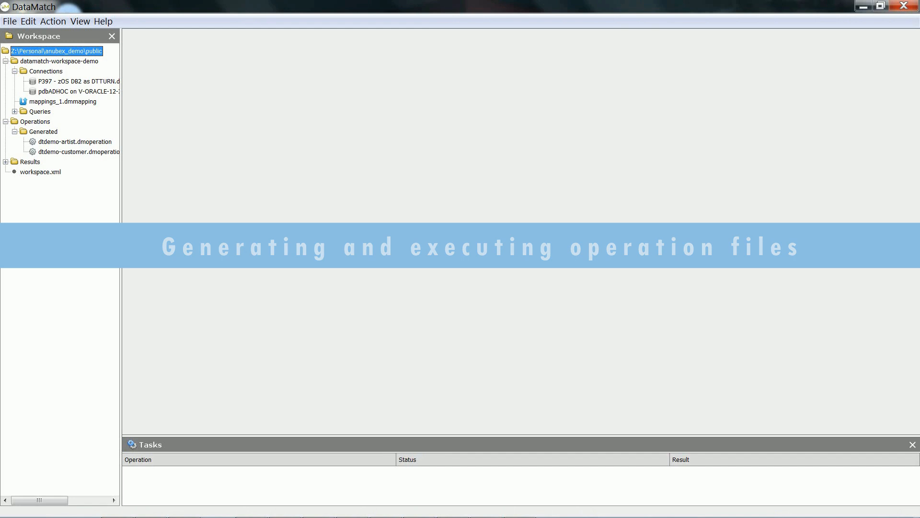
- Open the dtdemo-artist.dmoperation file and execute it
click(75, 142)
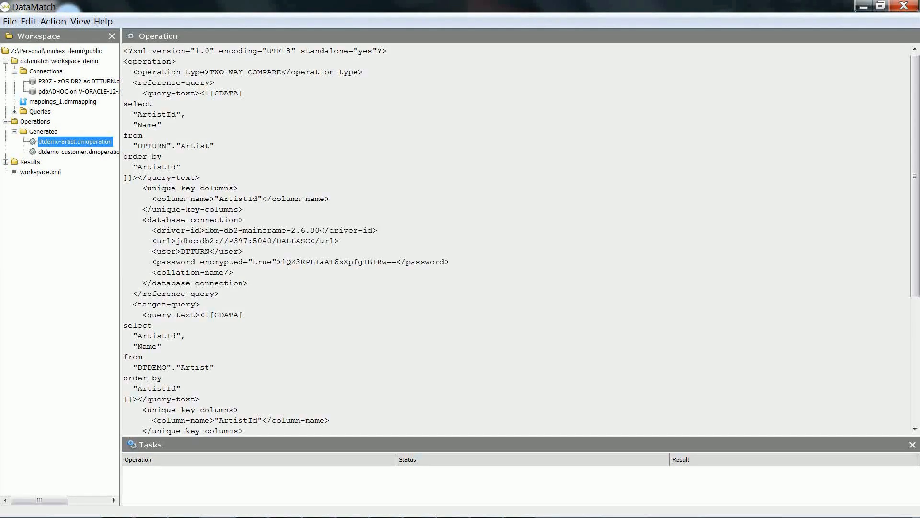
right_click(51, 142)
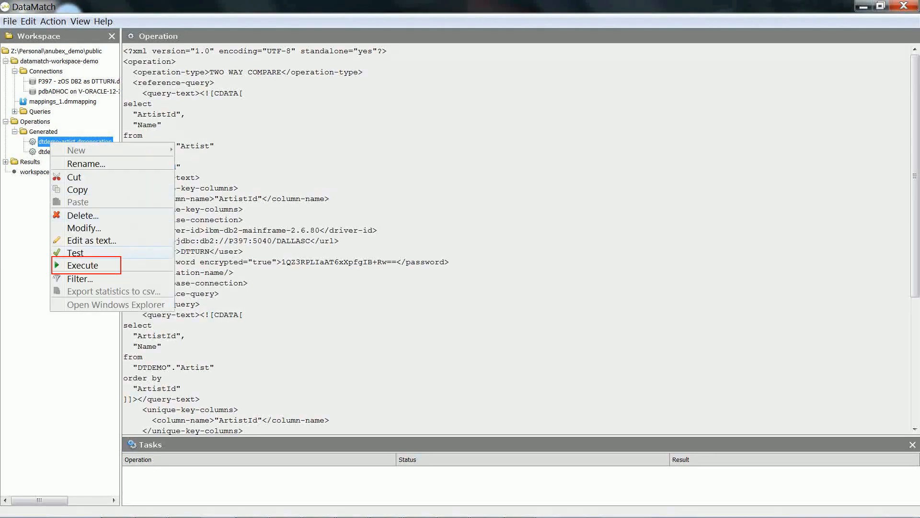
click(83, 265)
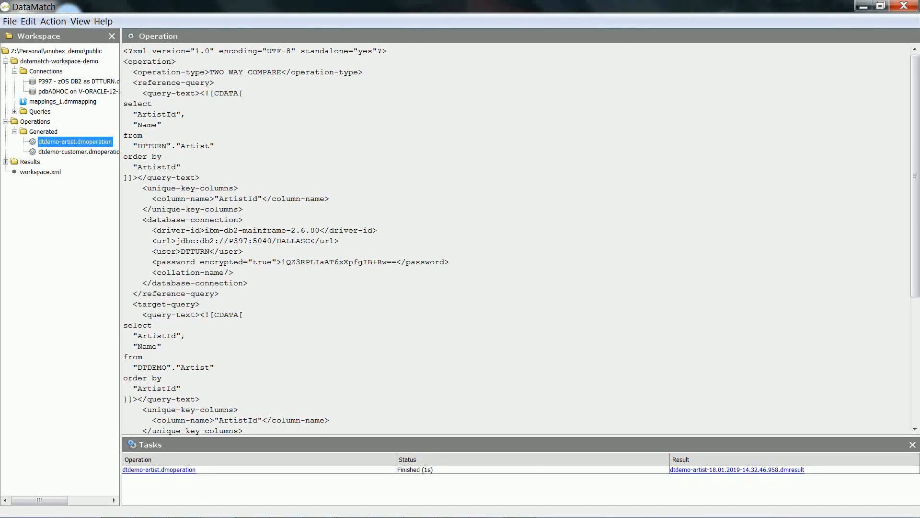
- Open the dtdemo-customer.dmoperation file and execute it
click(77, 152)
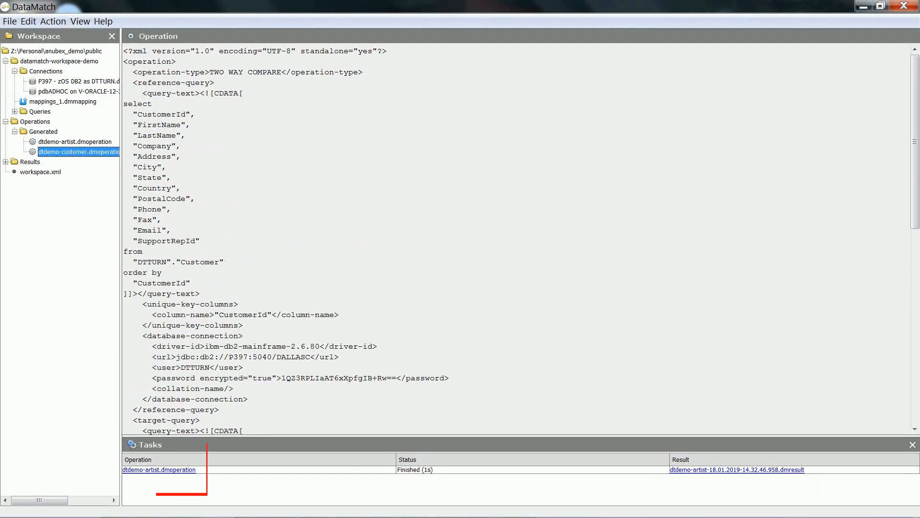
right_click(79, 151)
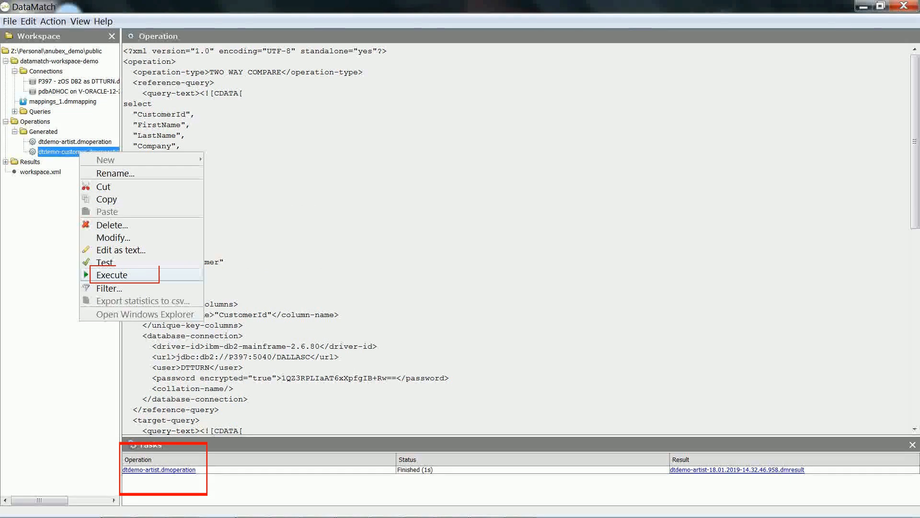
click(112, 275)
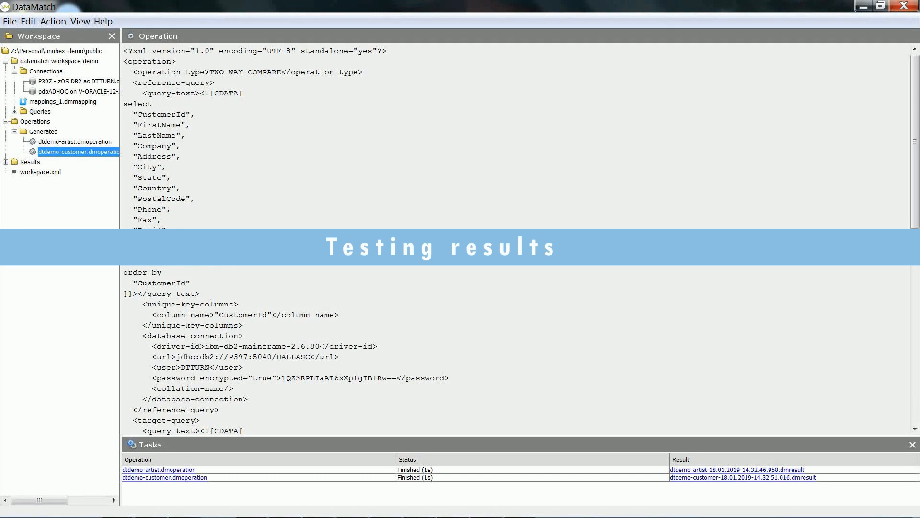
- Expand the generated results and open the dtdemo-artist comparison result summary
click(5, 162)
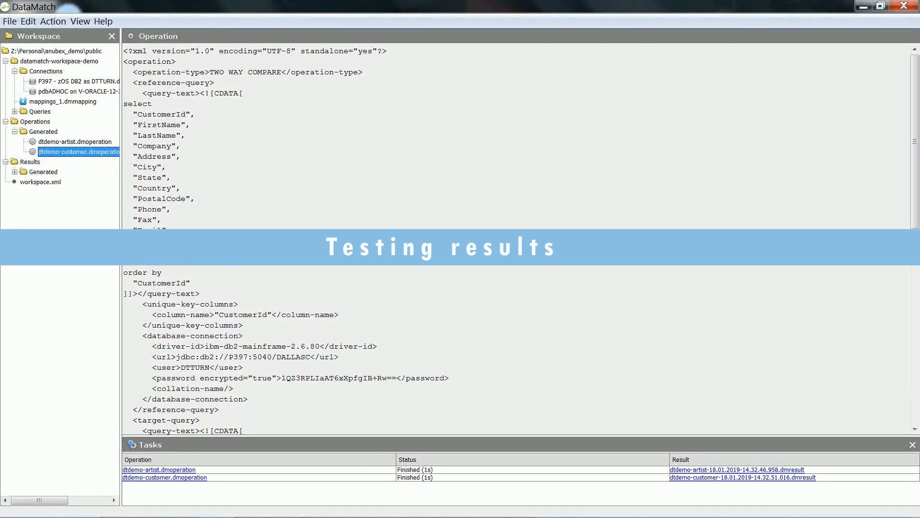
click(43, 172)
double_click(43, 171)
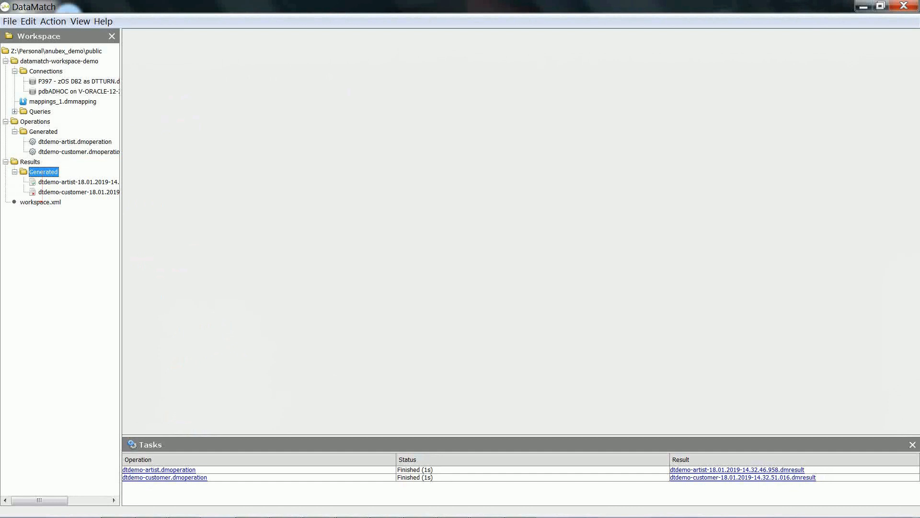
click(78, 183)
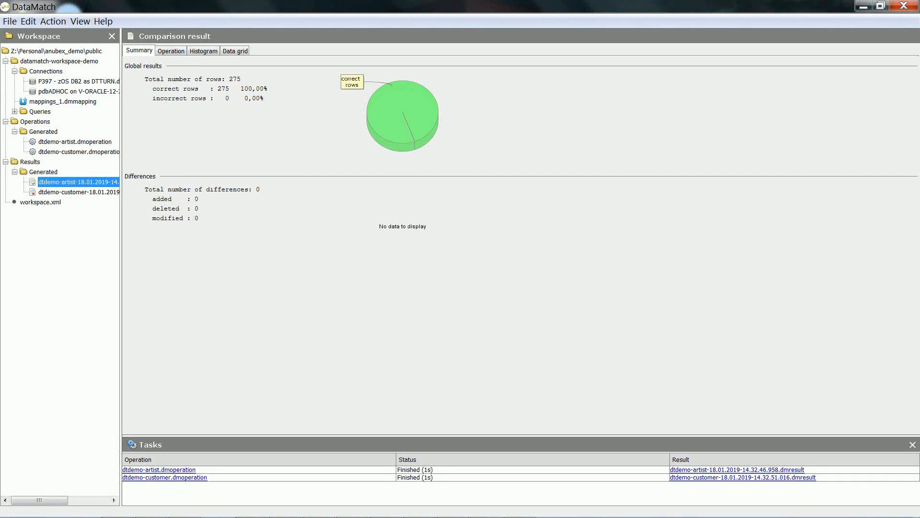
- Open the dtdemo-customer comparison result and view its data grid of differing rows
click(78, 192)
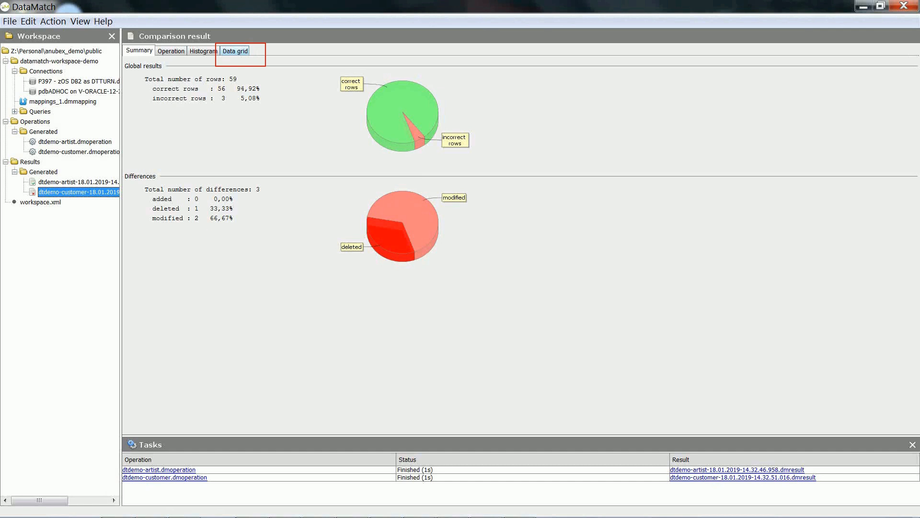
click(235, 51)
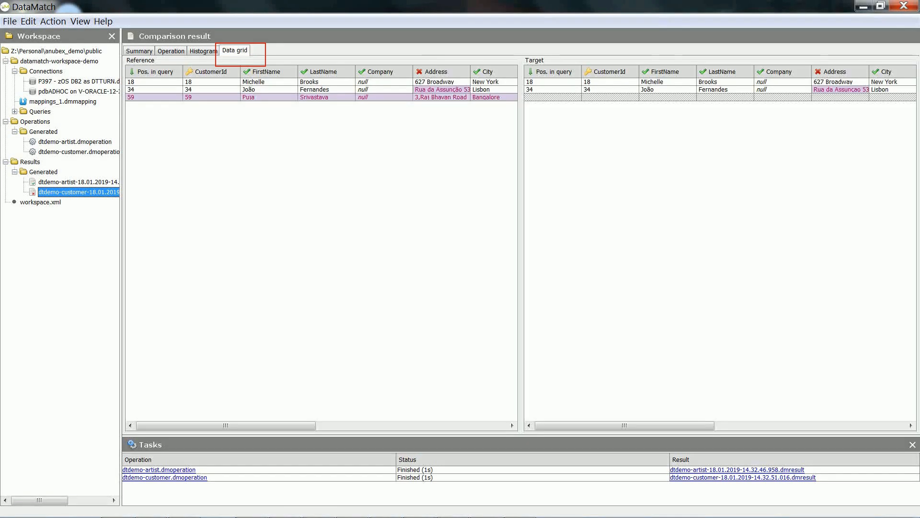